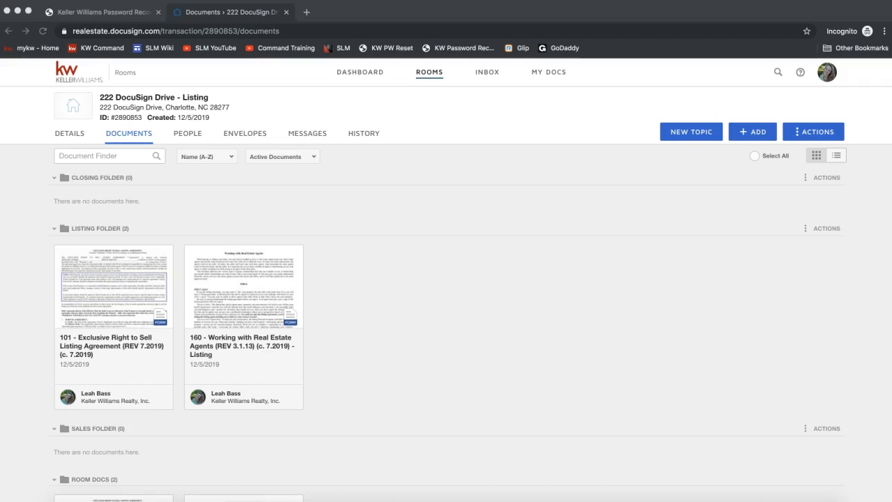
- Examine the room's realestate.docusign.com address and the form and PDF documents in its Listing, Sales and Room Docs folders
left_click(160, 30)
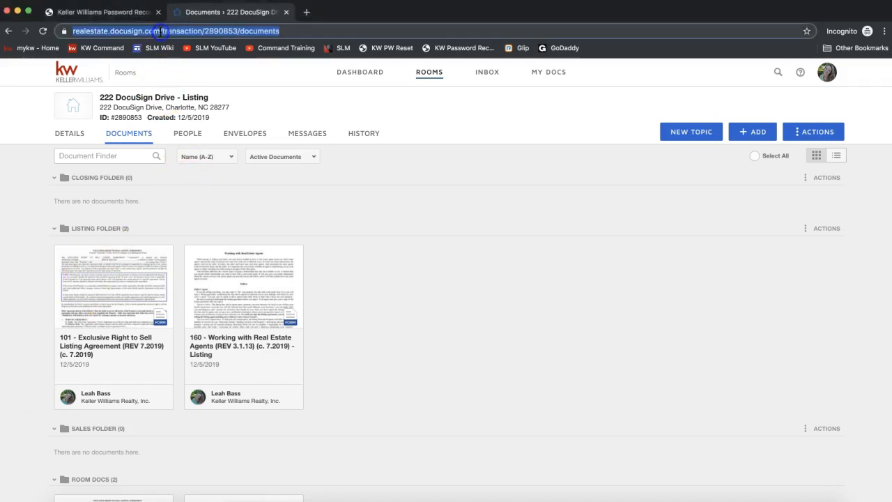
left_click(164, 31)
left_click_drag(185, 31, 98, 31)
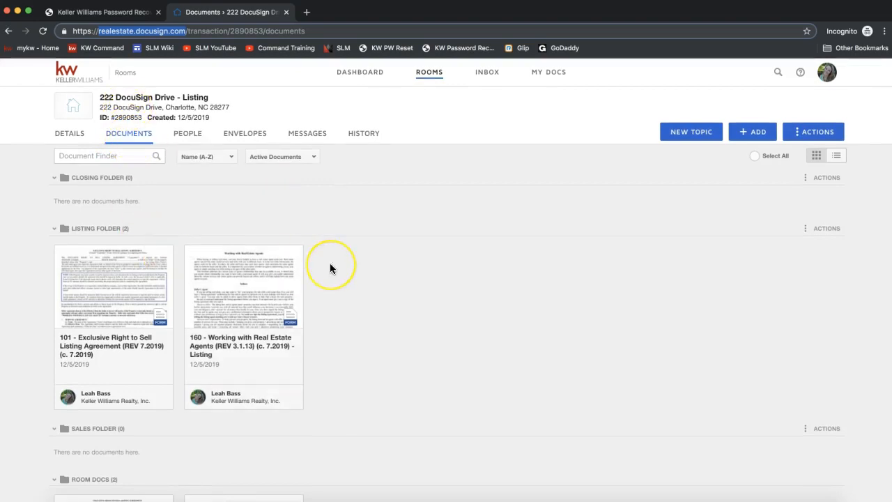
scroll(330, 268, "down", 3)
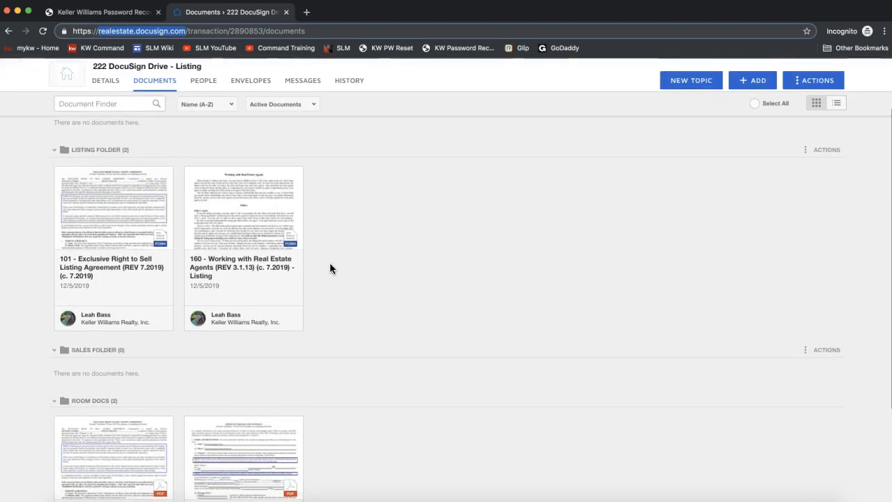
scroll(330, 267, "down", 3)
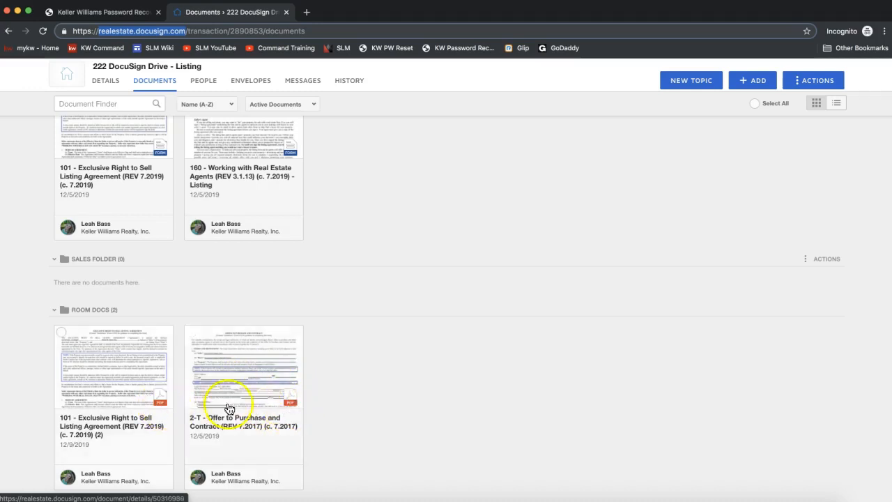
scroll(303, 411, "up", 1)
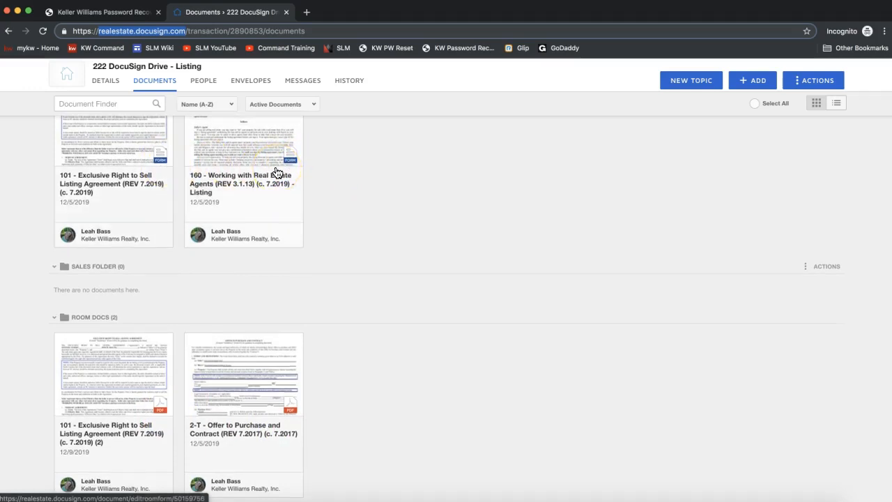
scroll(277, 173, "up", 2)
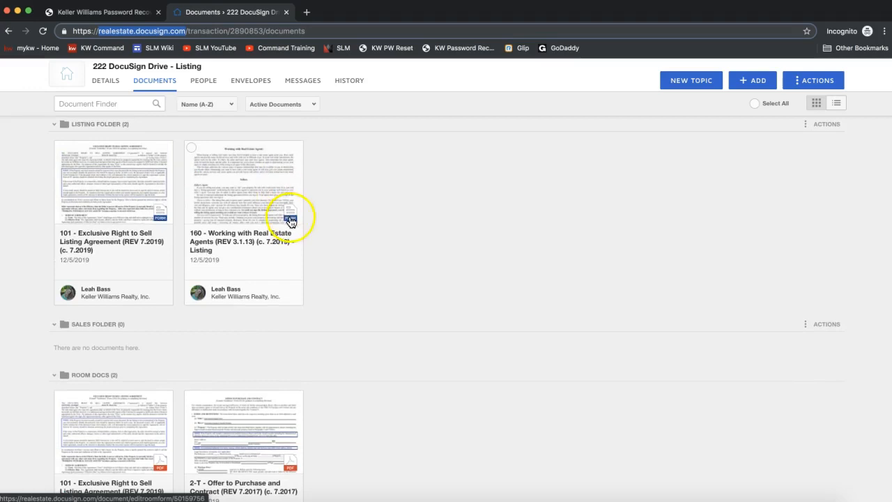
scroll(291, 222, "down", 4)
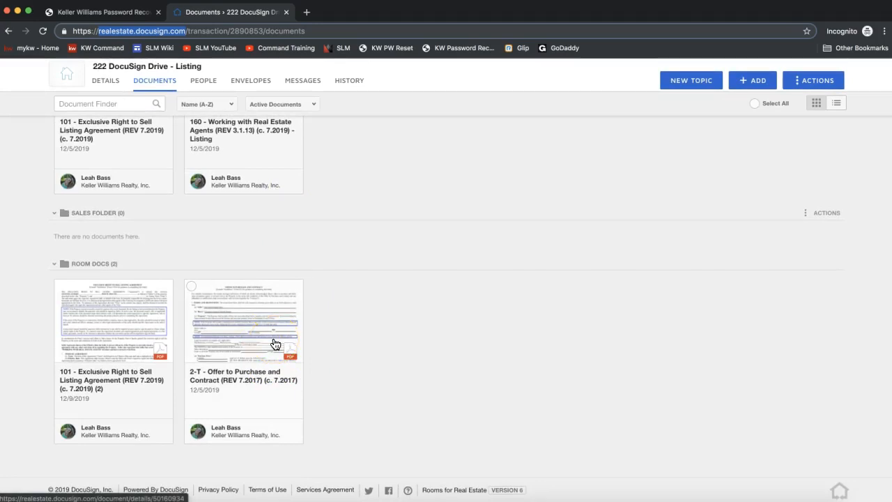
scroll(414, 382, "up", 1)
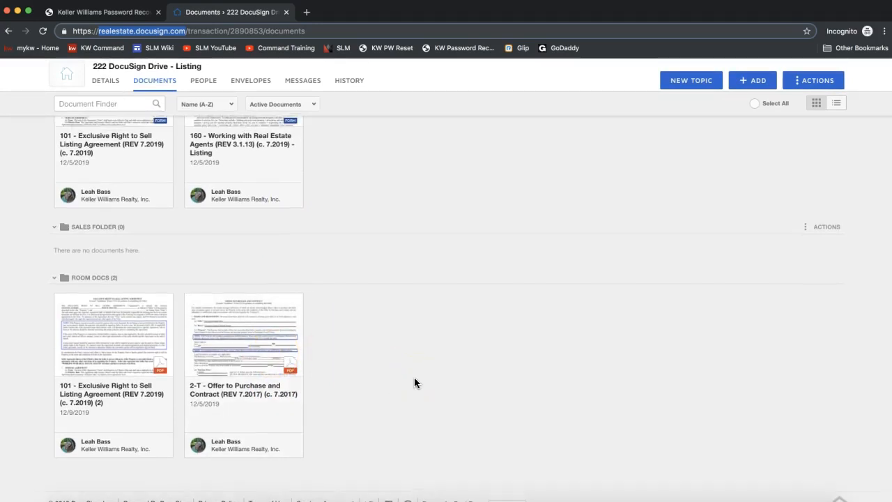
scroll(731, 132, "up", 5)
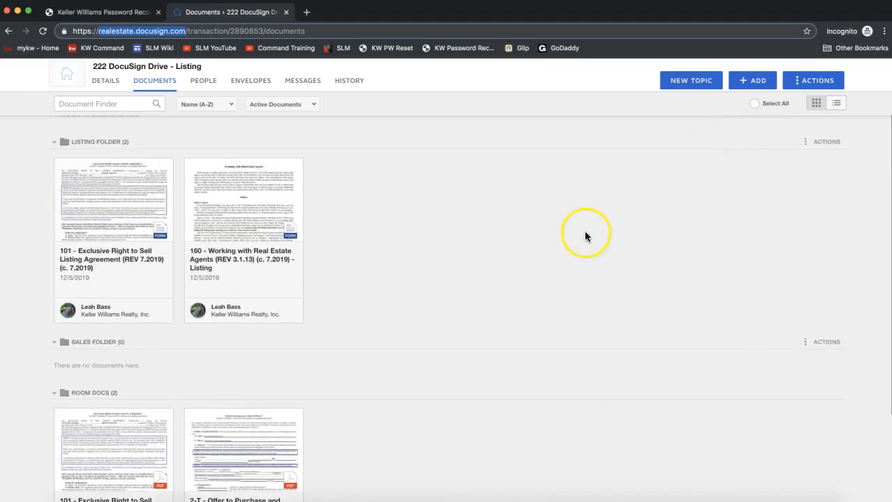
left_click(754, 87)
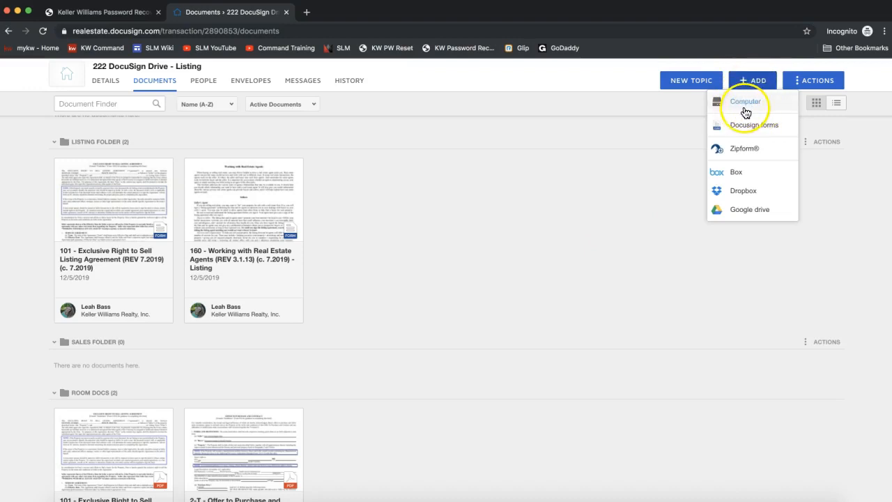
left_click(744, 110)
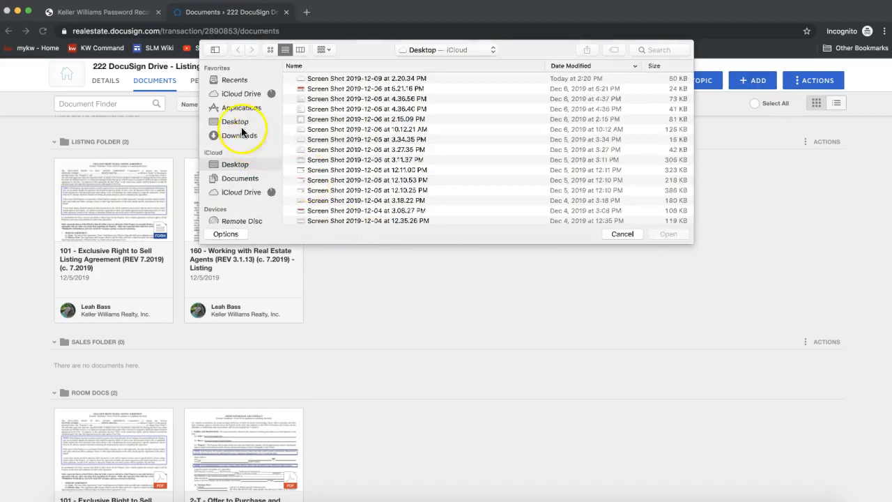
left_click(235, 121)
scroll(393, 158, "down", 15)
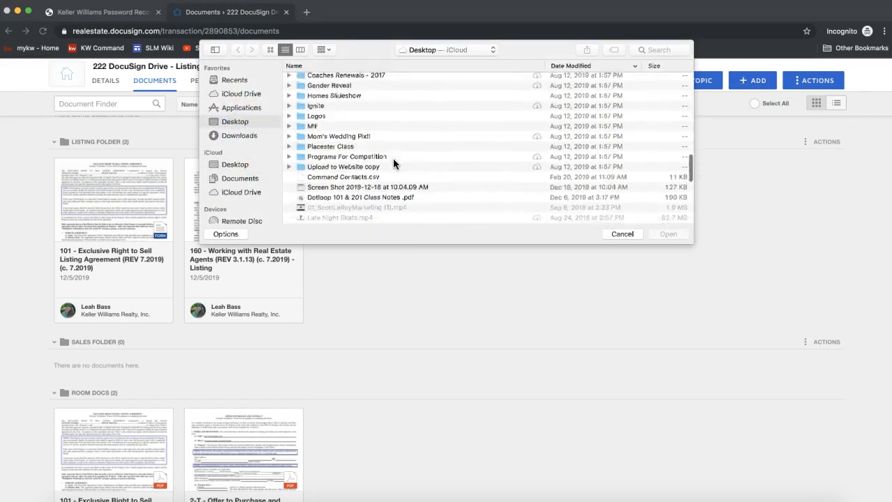
scroll(393, 163, "down", 6)
left_click(349, 146)
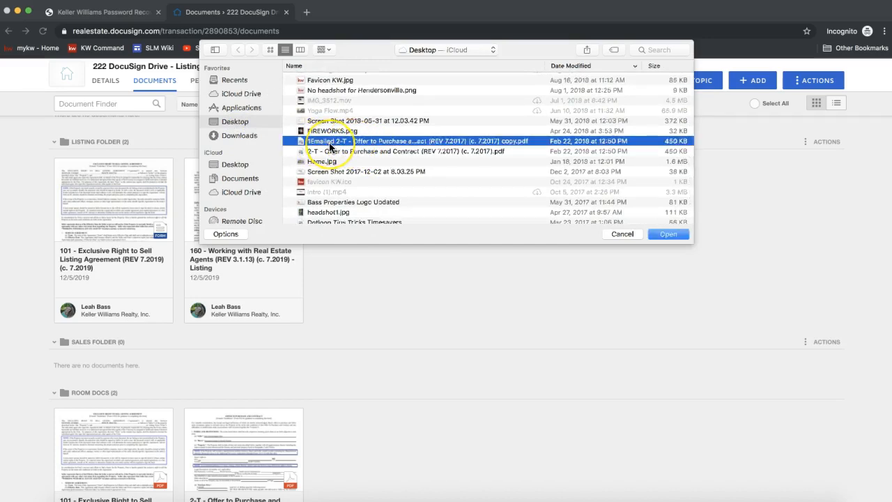
left_click(623, 235)
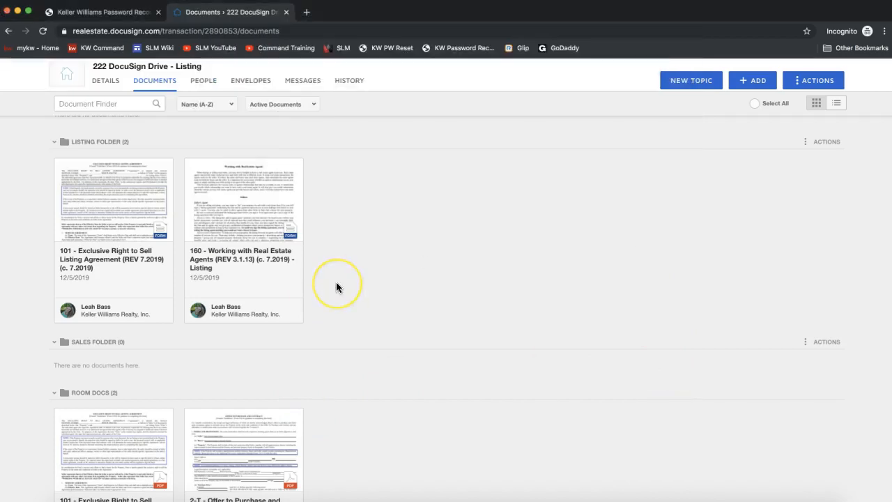
- Open the 2-T - Offer to Purchase and Contract PDF from Room Docs and start splitting it
scroll(335, 286, "down", 3)
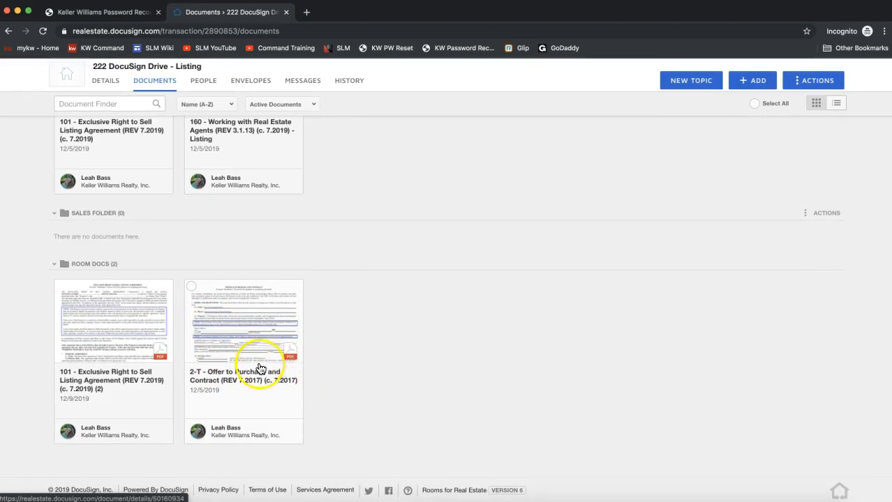
left_click(230, 322)
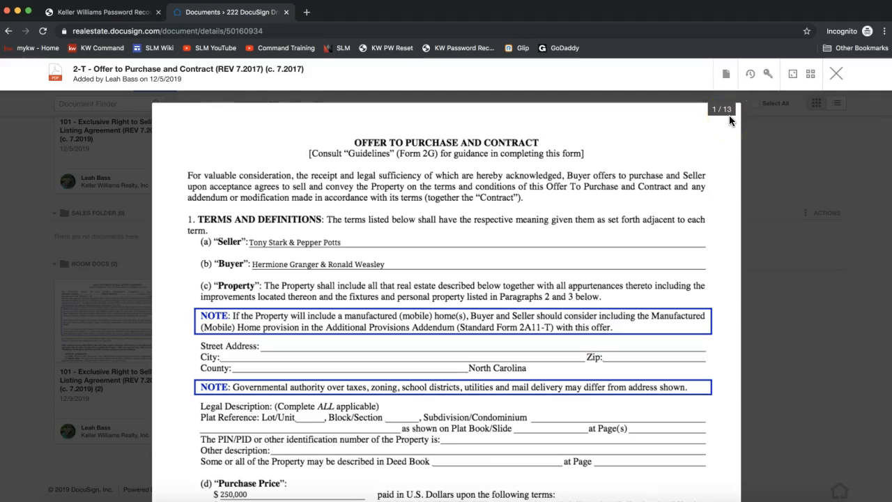
left_click(725, 74)
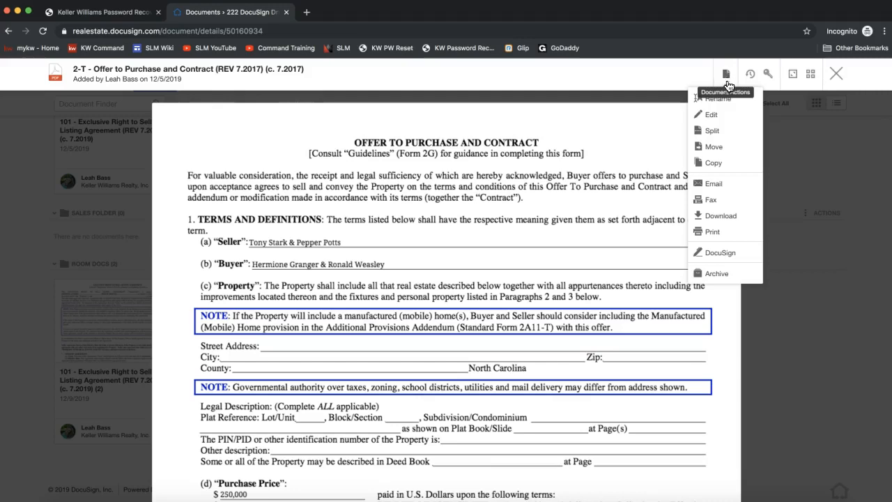
left_click(710, 136)
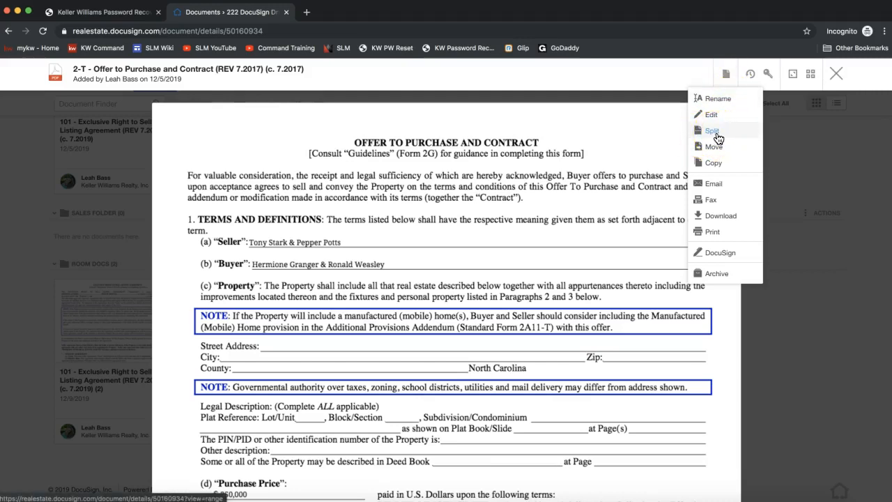
left_click(725, 138)
left_click(727, 132)
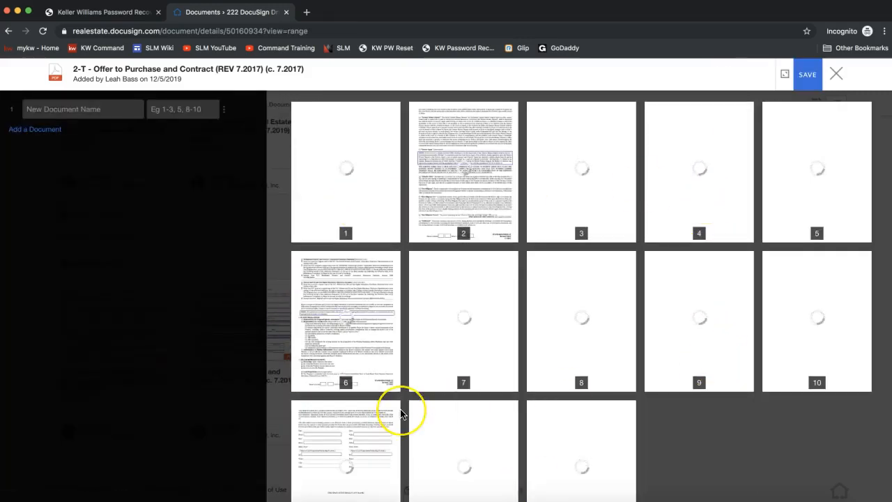
- Add a second output document to the split, and define the first as "Executed Offer to Purchase" with pages 1-12
scroll(400, 411, "down", 1)
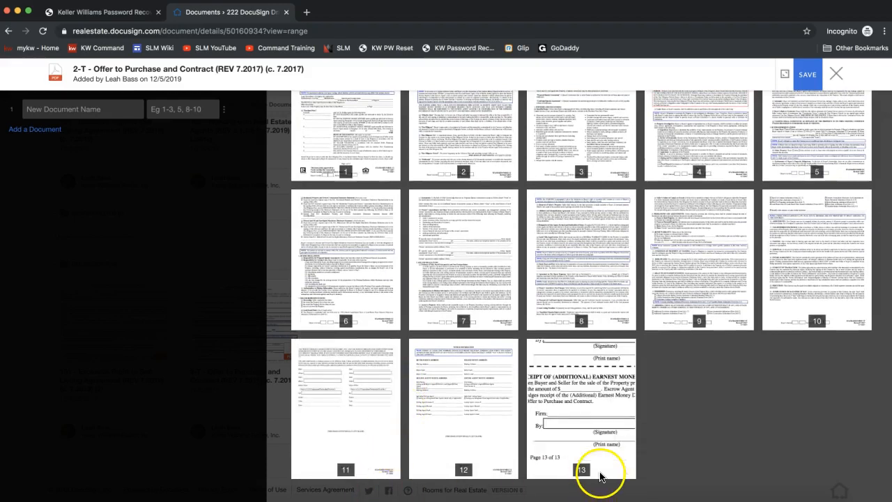
scroll(687, 404, "up", 1)
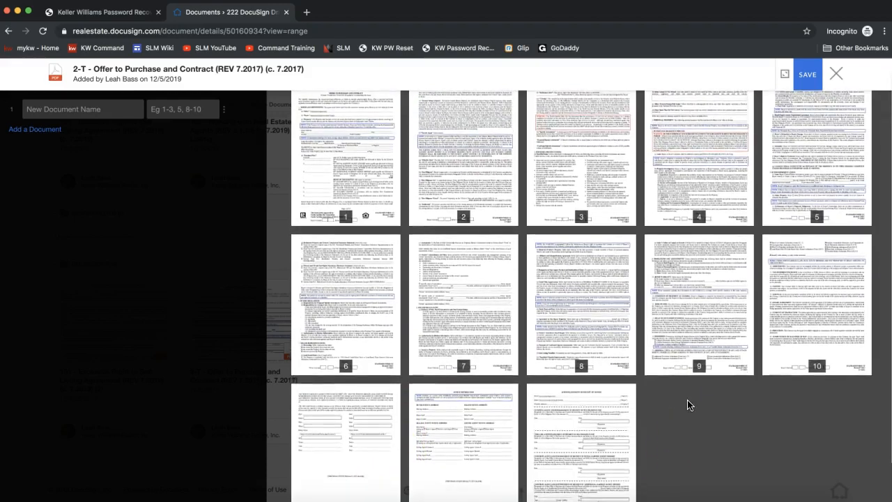
scroll(587, 425, "down", 1)
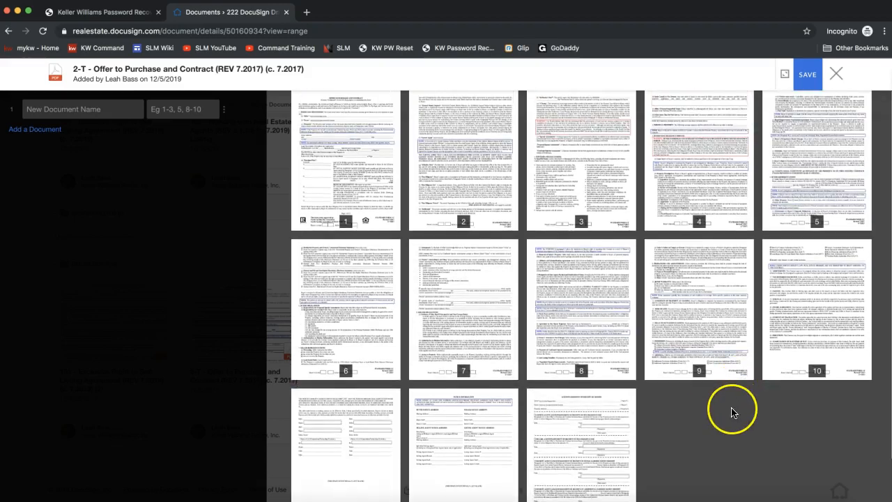
scroll(609, 409, "up", 1)
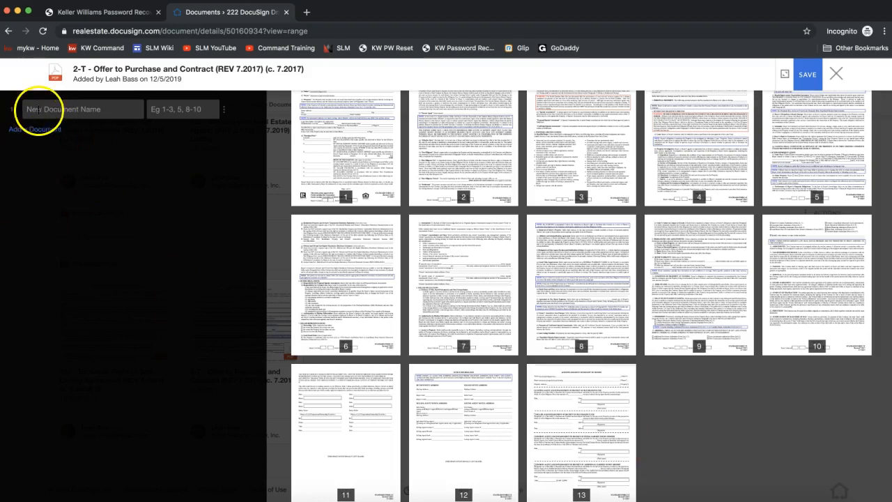
left_click(26, 131)
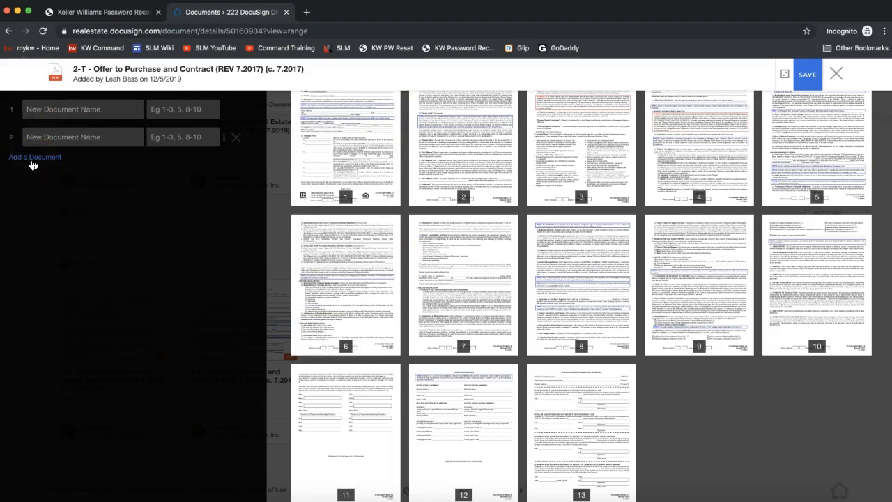
left_click(51, 111)
type("Exe")
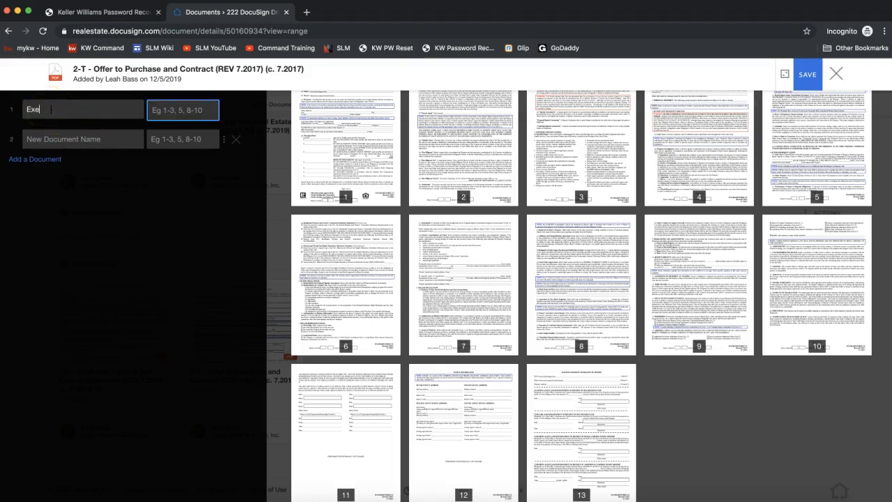
type("cuted ")
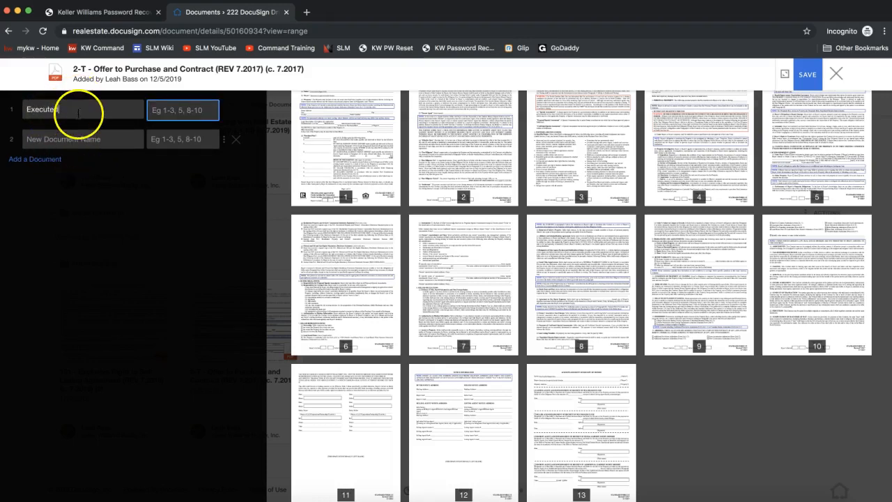
type("Offer to Purchase")
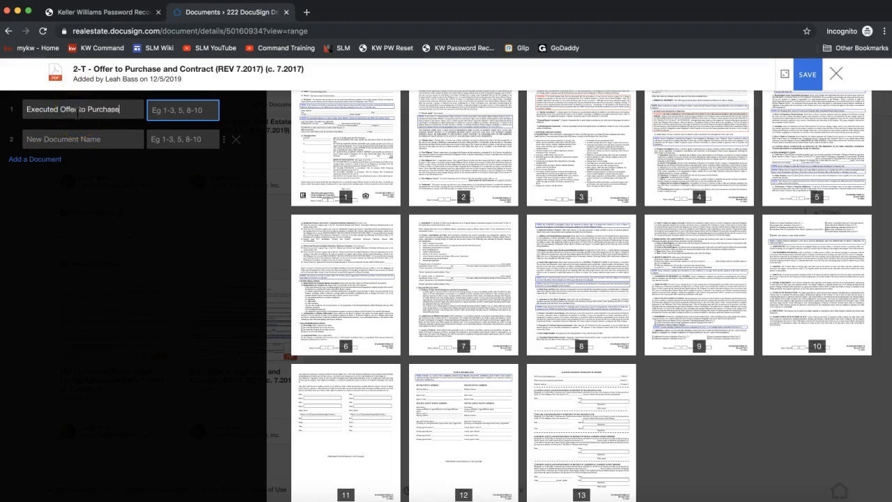
left_click(165, 112)
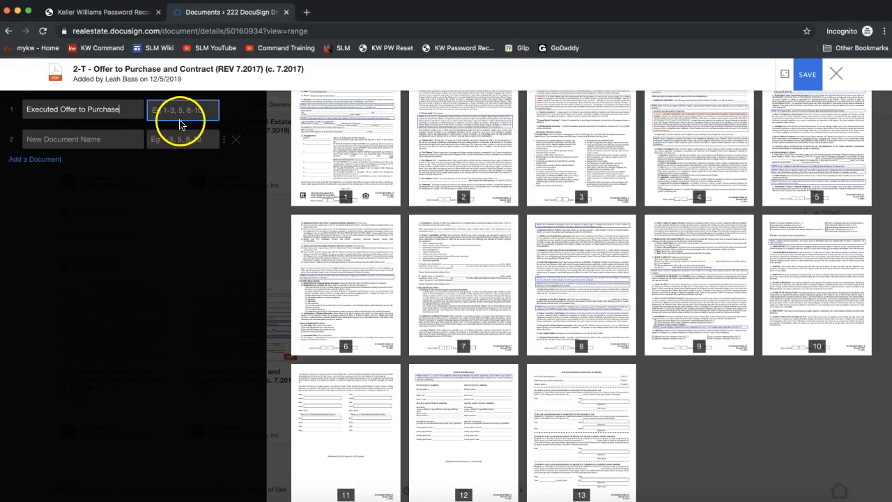
left_click(167, 111)
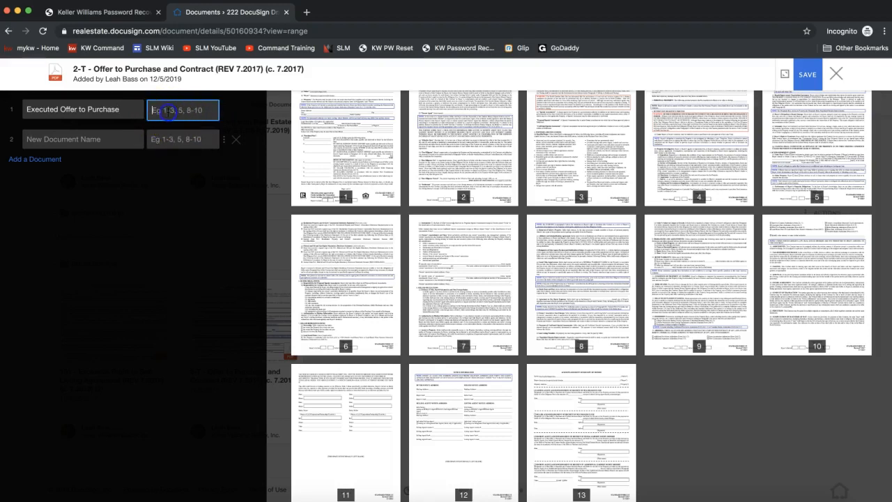
type("1-12")
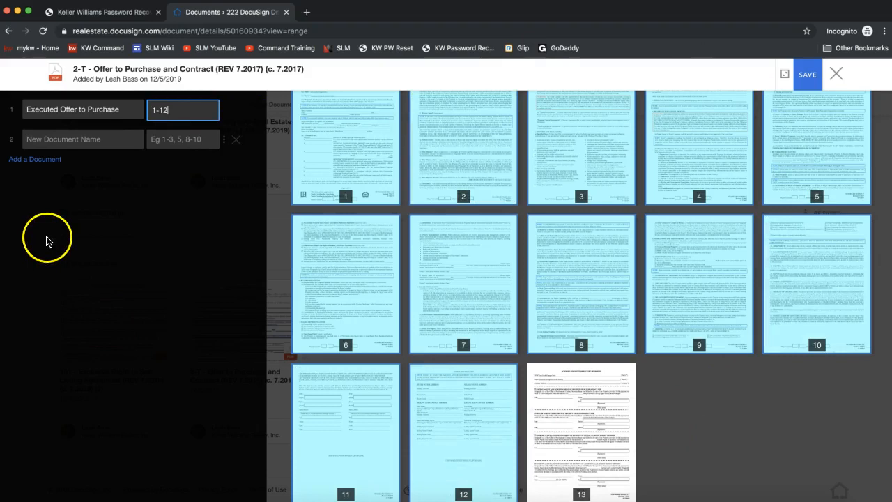
- Define the second output document as "Receipt of EMD" with page 13, and save the split
left_click(33, 143)
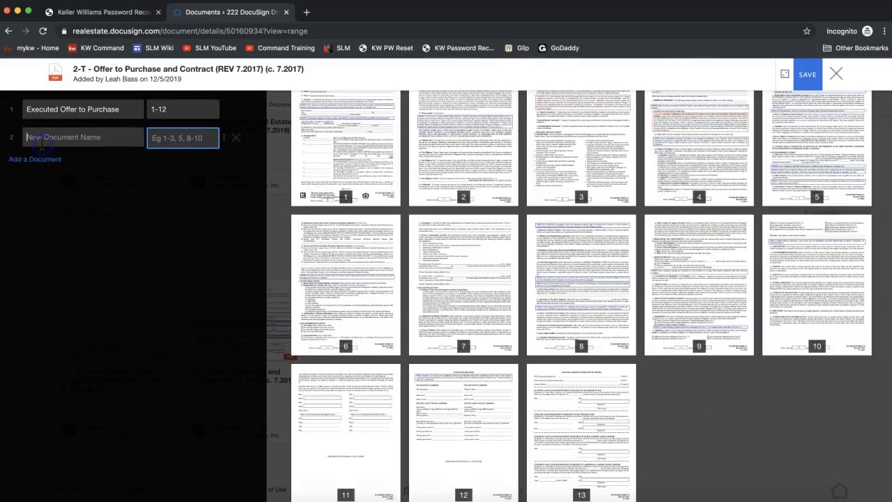
left_click(44, 142)
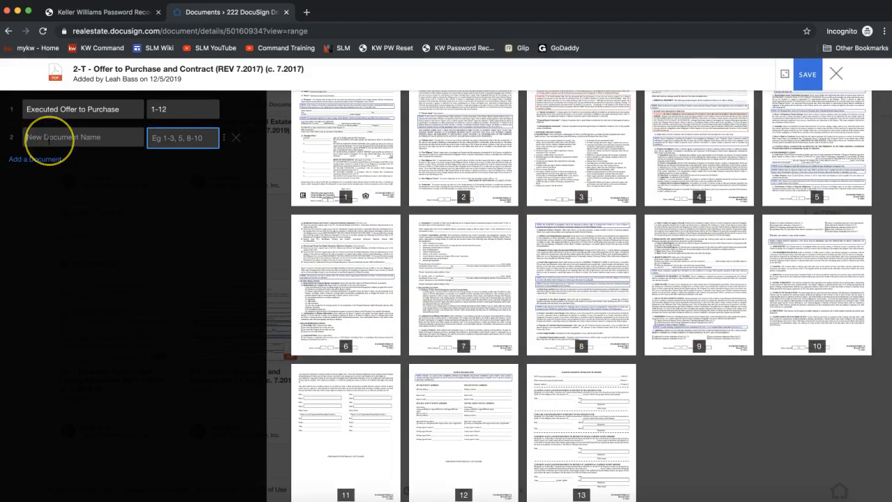
type("Receipt")
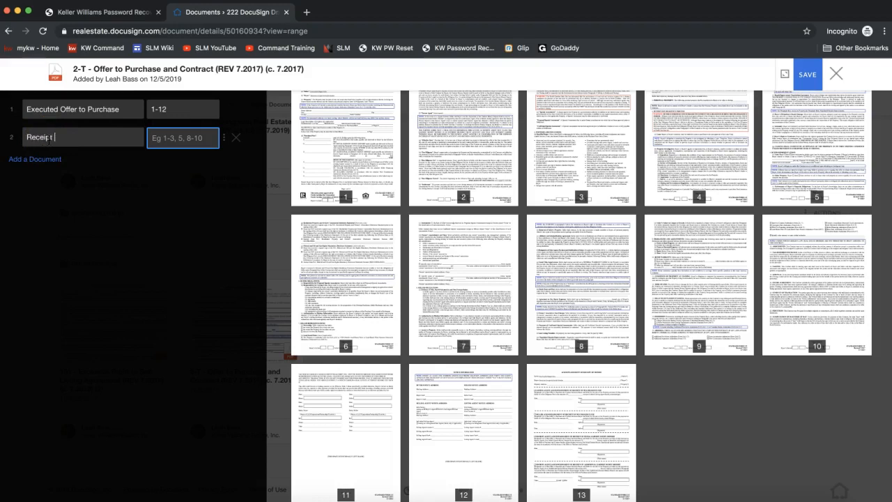
type(" of EMD")
left_click(162, 139)
type("13")
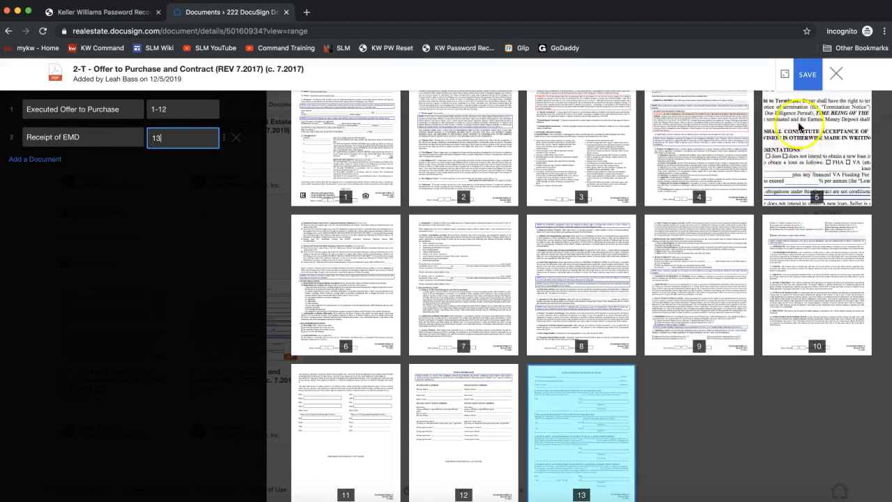
left_click(805, 82)
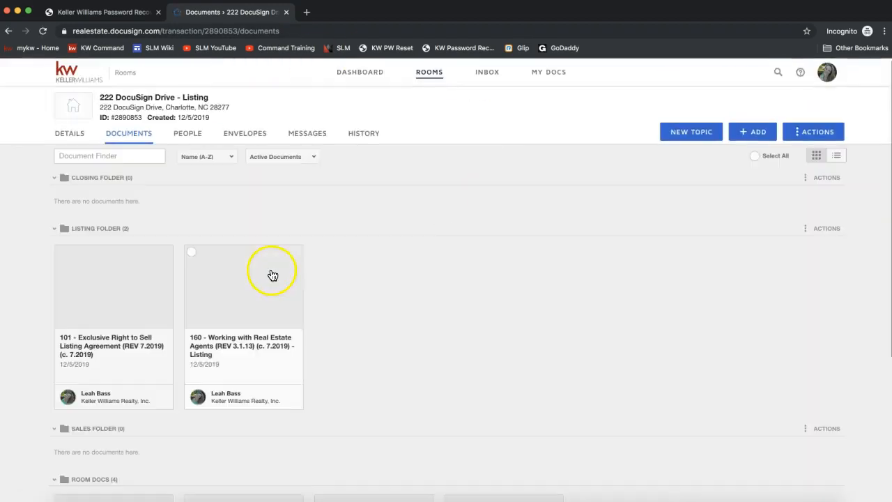
- Open the Executed Offer to Purchase PDF in Room Docs to check the split document, and close it
scroll(272, 275, "down", 5)
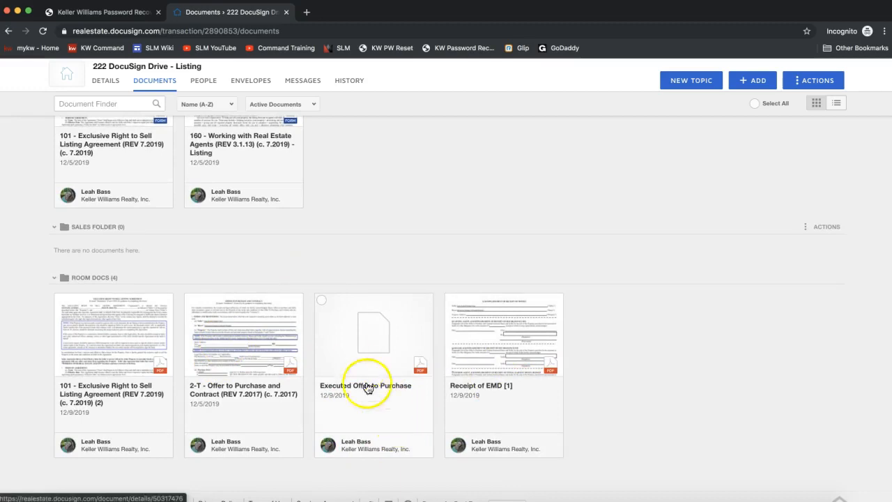
left_click(338, 319)
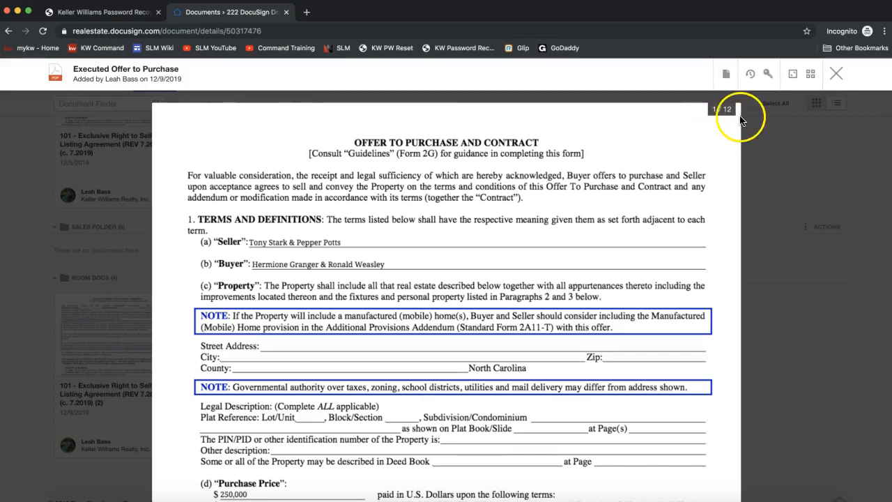
left_click(836, 73)
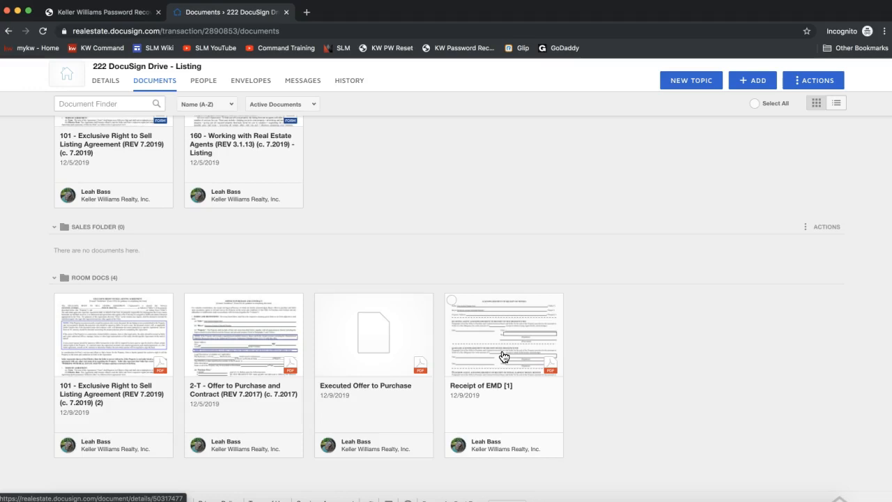
scroll(503, 356, "up", 2)
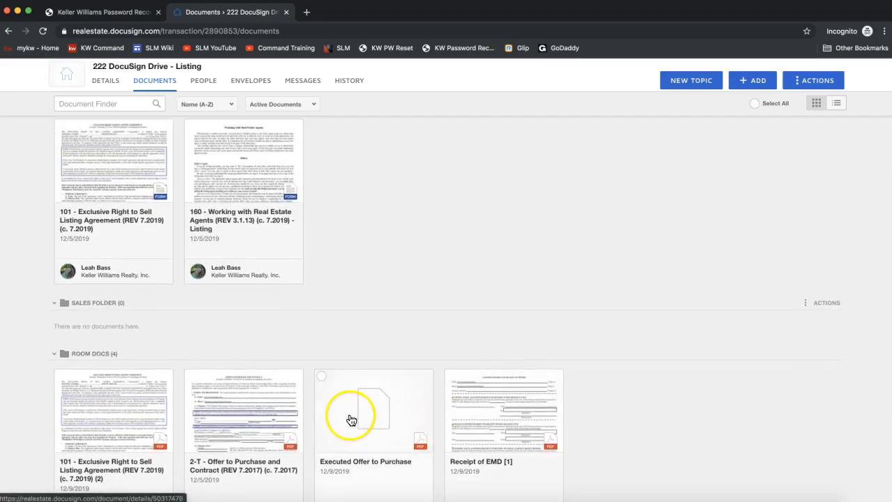
left_click(291, 443)
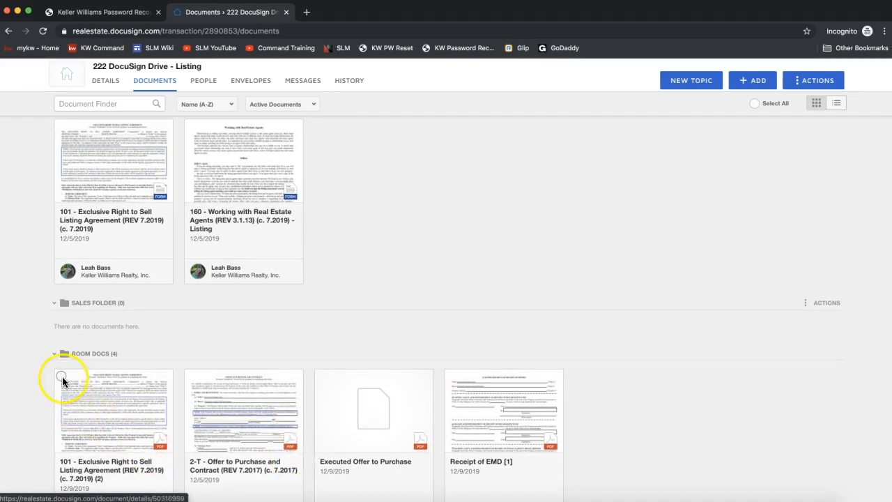
scroll(60, 376, "down", 1)
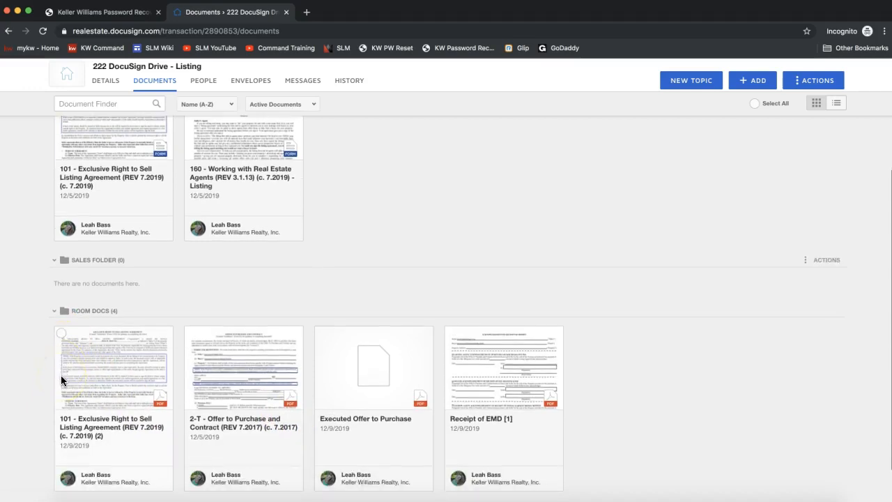
left_click(62, 334)
left_click(191, 333)
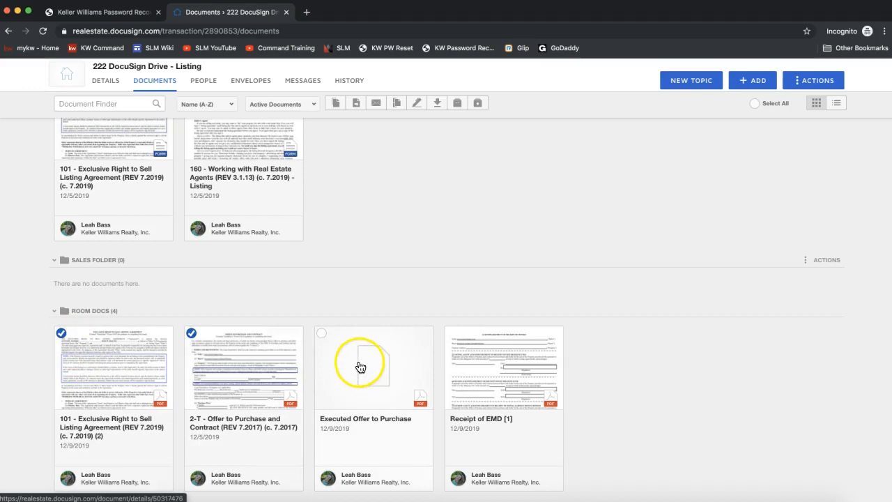
left_click(321, 333)
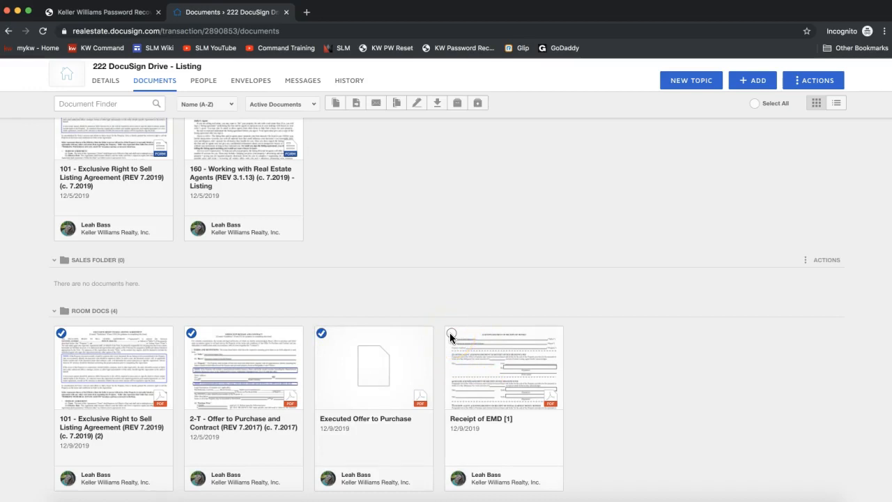
scroll(523, 304, "up", 2)
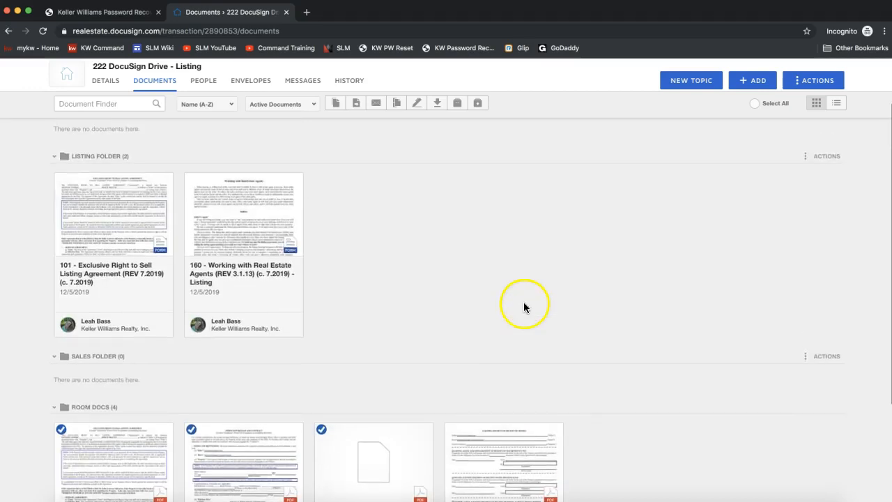
left_click(755, 104)
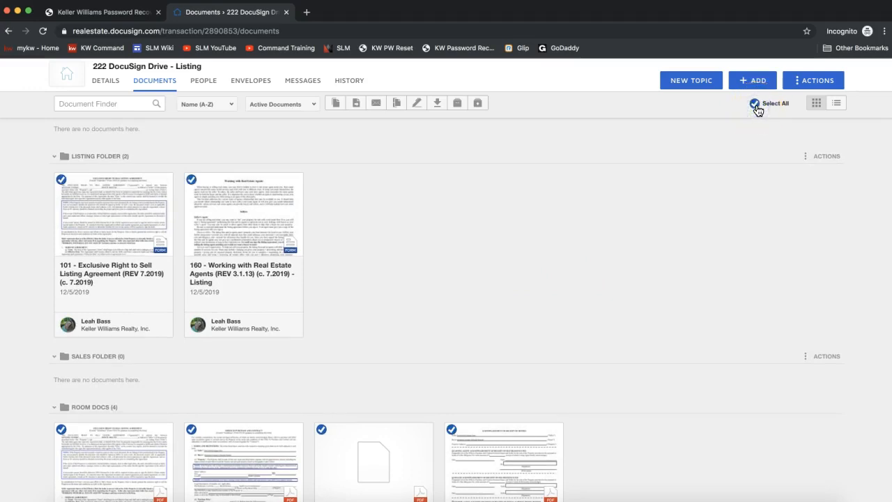
left_click(191, 179)
left_click(62, 180)
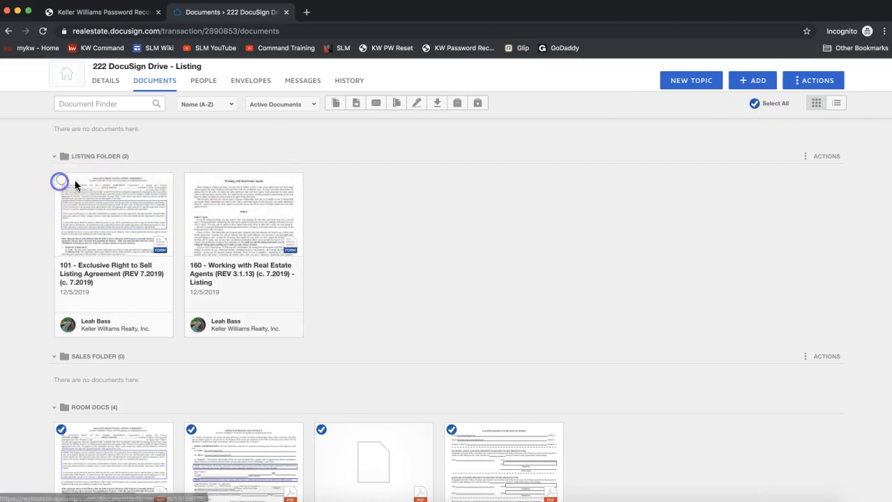
left_click(754, 104)
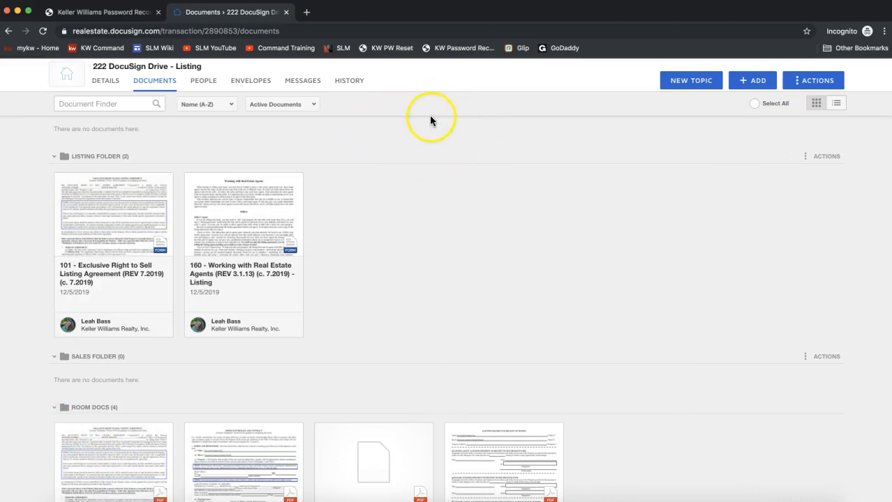
- Select the 101 - Exclusive Right to Sell Listing Agreement and 2-T - Offer to Purchase and Contract PDFs in Room Docs and start combining them
left_click(61, 429)
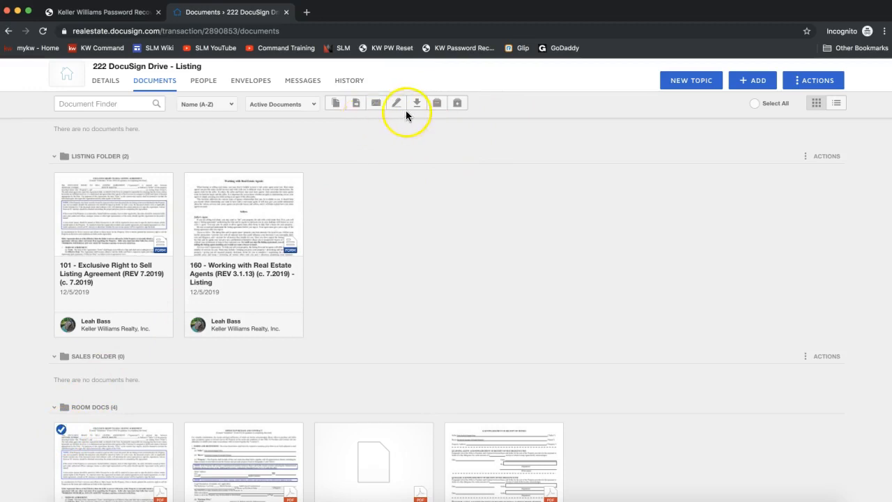
left_click(191, 429)
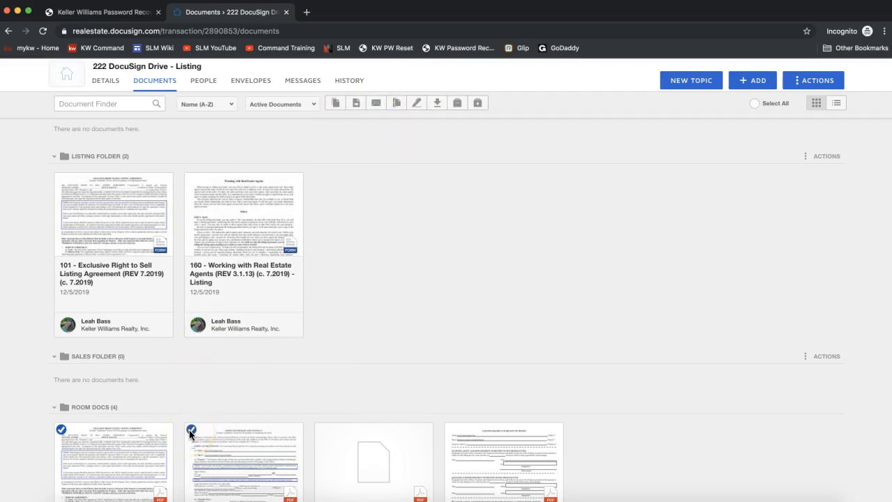
left_click(376, 107)
left_click(399, 106)
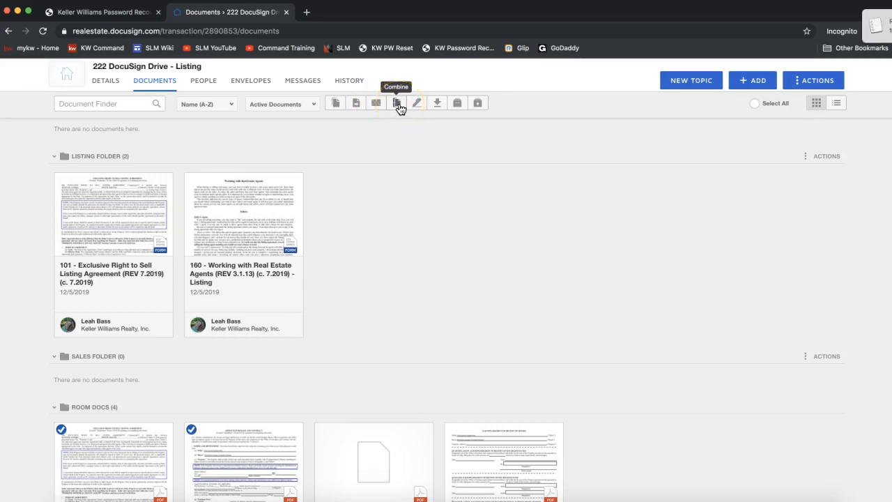
left_click(866, 34)
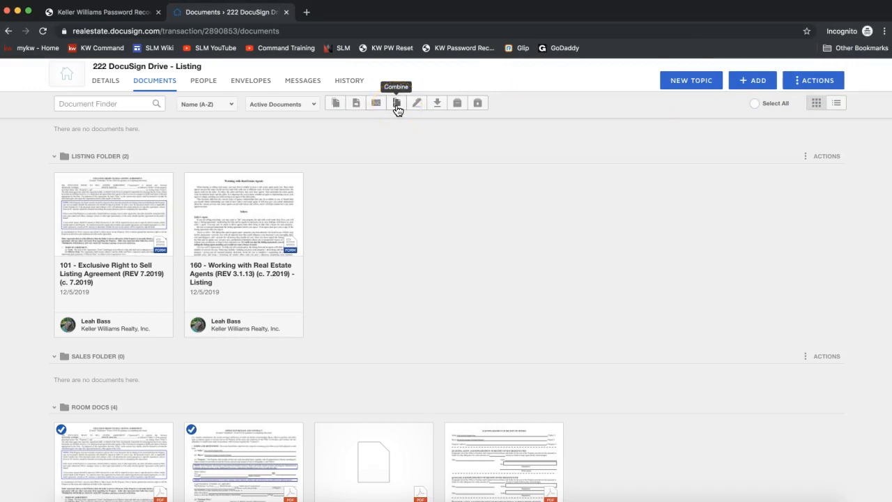
left_click(396, 106)
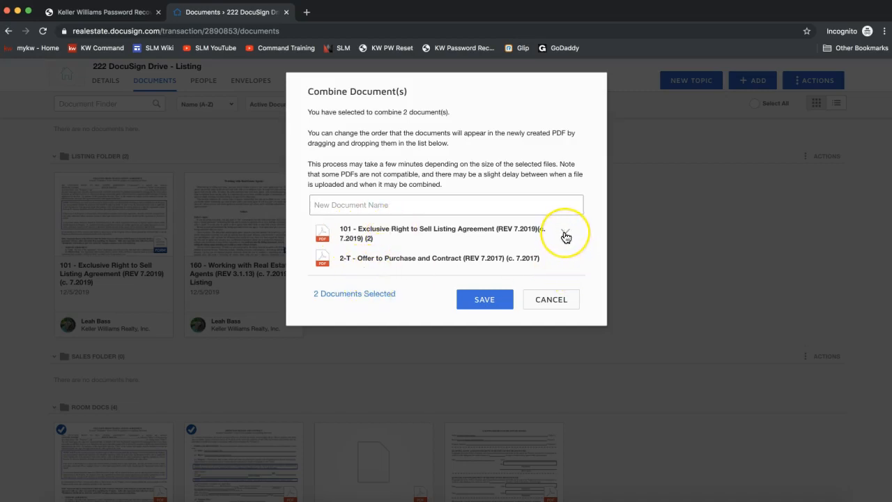
- Name the combined document "Listing File", keep the listing agreement ahead of the offer, and save it
left_click(325, 203)
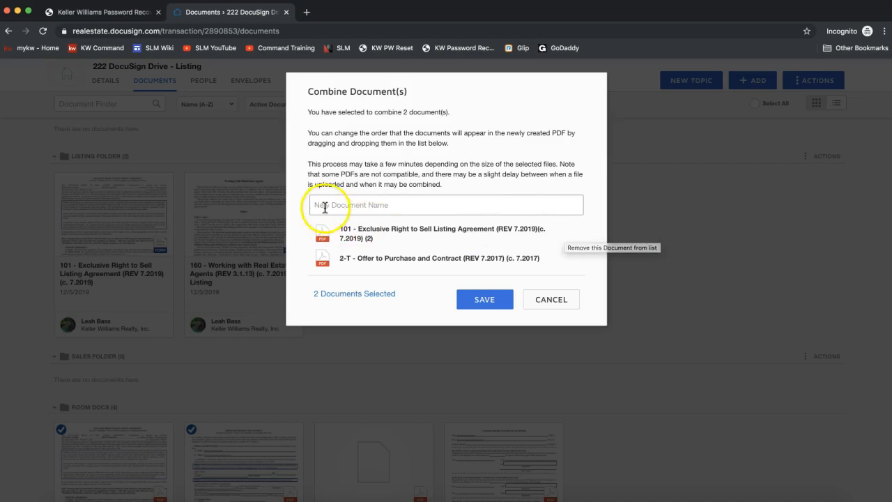
left_click(324, 201)
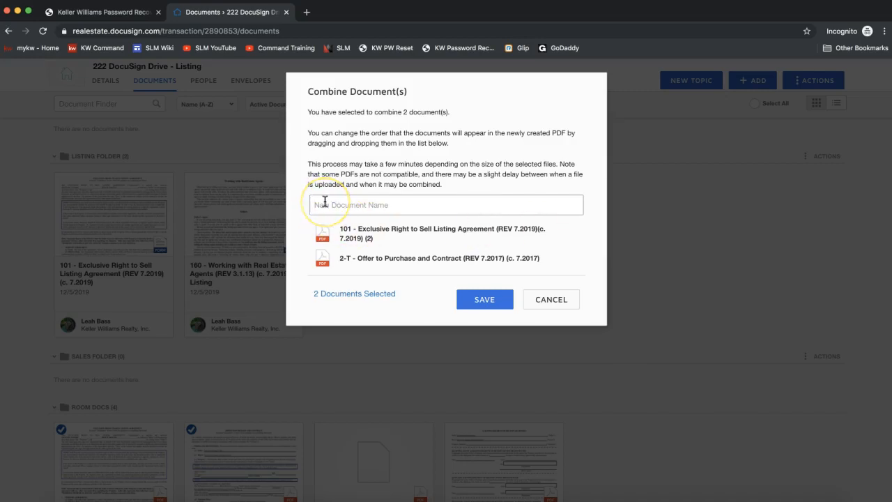
type("Listing File")
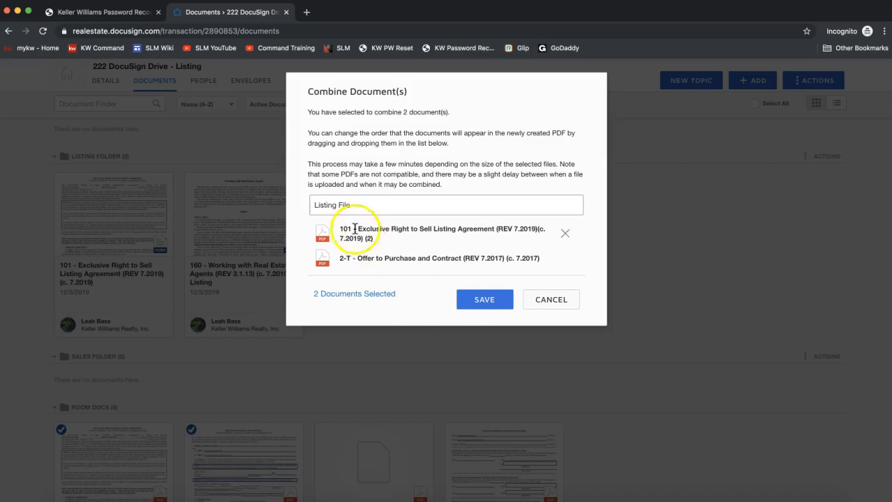
left_click_drag(367, 205, 285, 207)
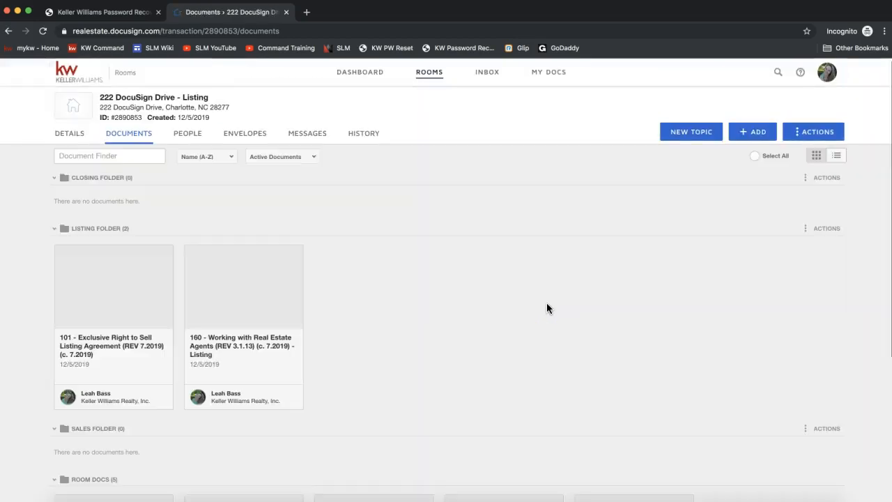
scroll(550, 363, "down", 3)
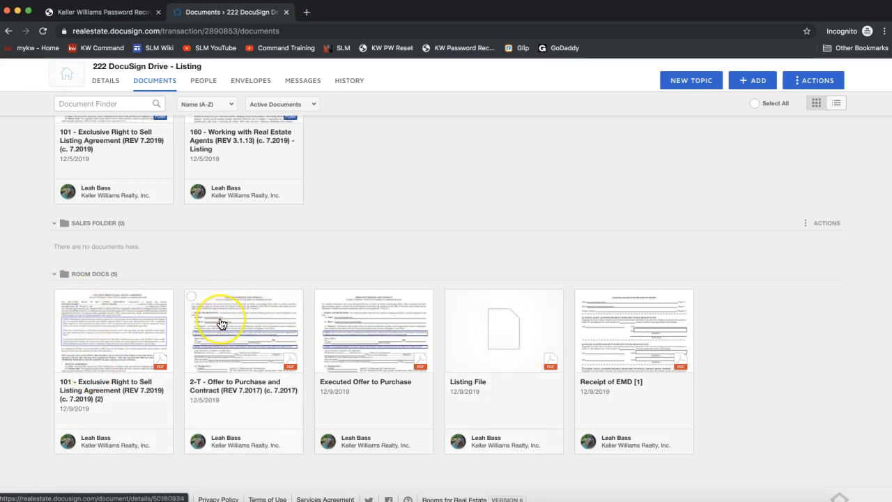
scroll(219, 323, "up", 5)
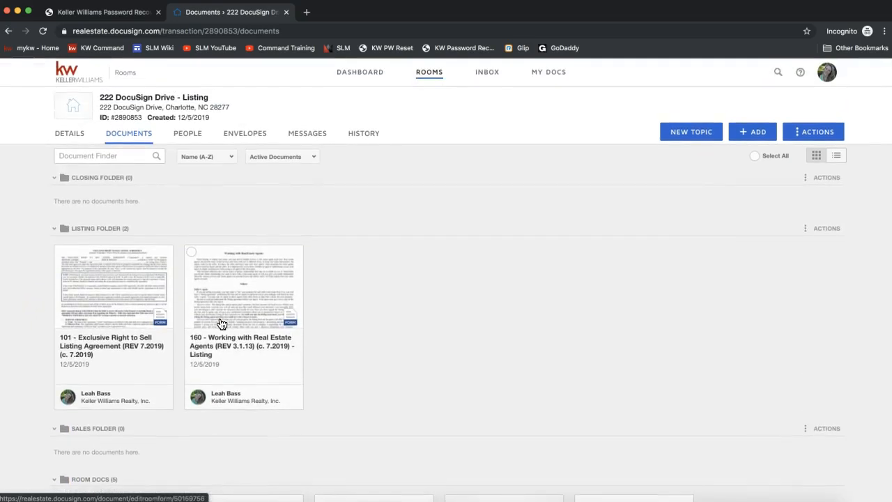